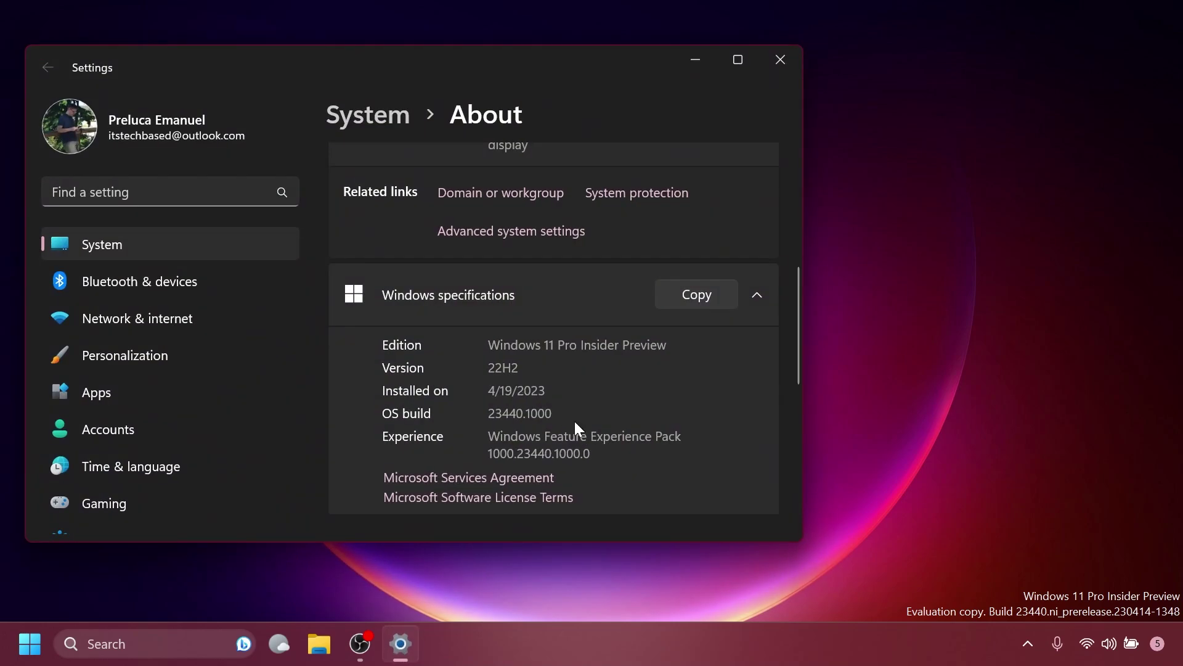
Close the Settings About page showing Windows 11 Pro Insider Preview build 23440.1000.
key(alt+F4)
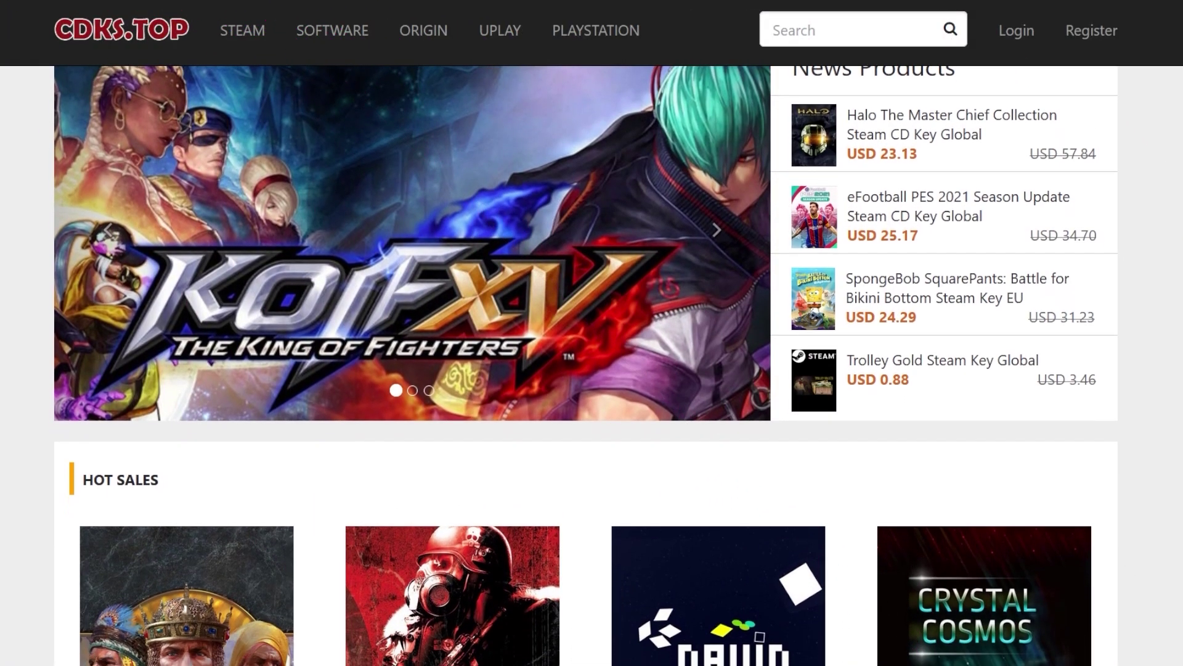
Scroll the CDKS.TOP store and check out the MS Windows 11 Pro CD-KEY.
scroll(592, 364, down, 3)
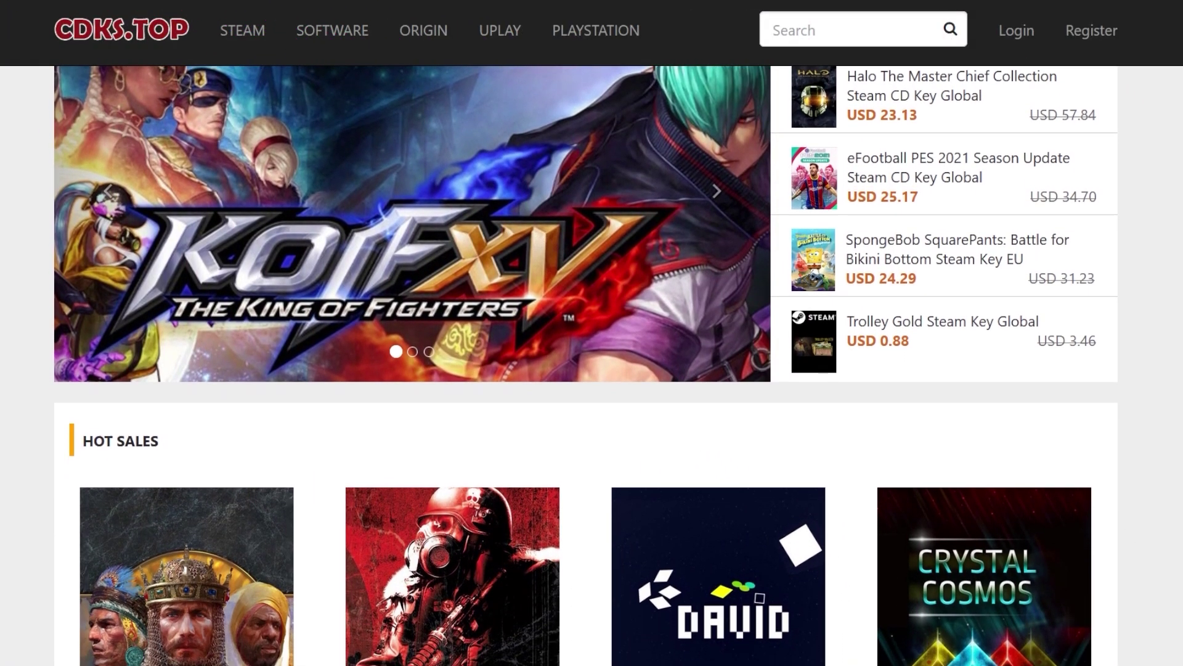
scroll(592, 364, down, 3)
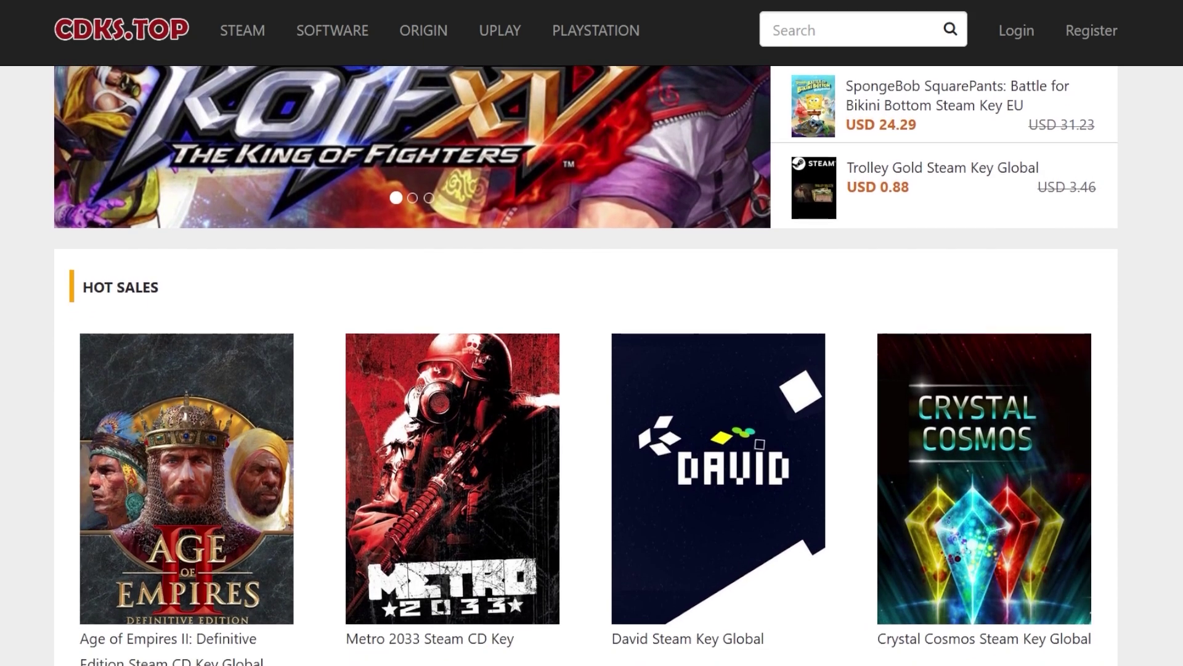
scroll(591, 364, down, 3)
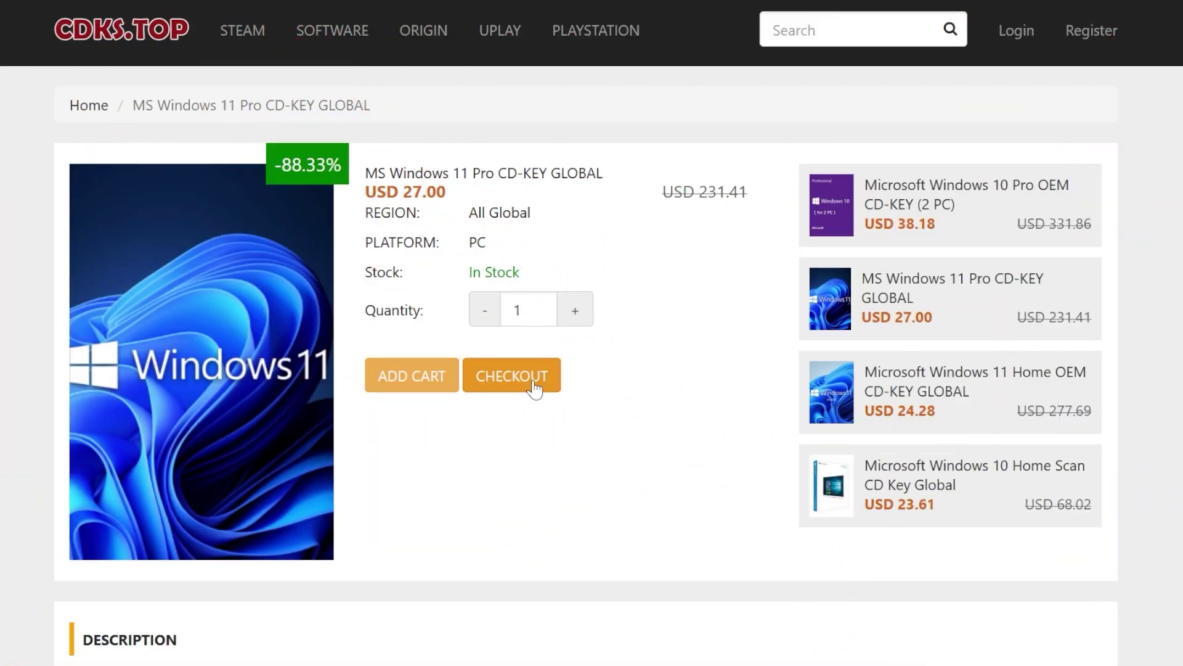
click(534, 387)
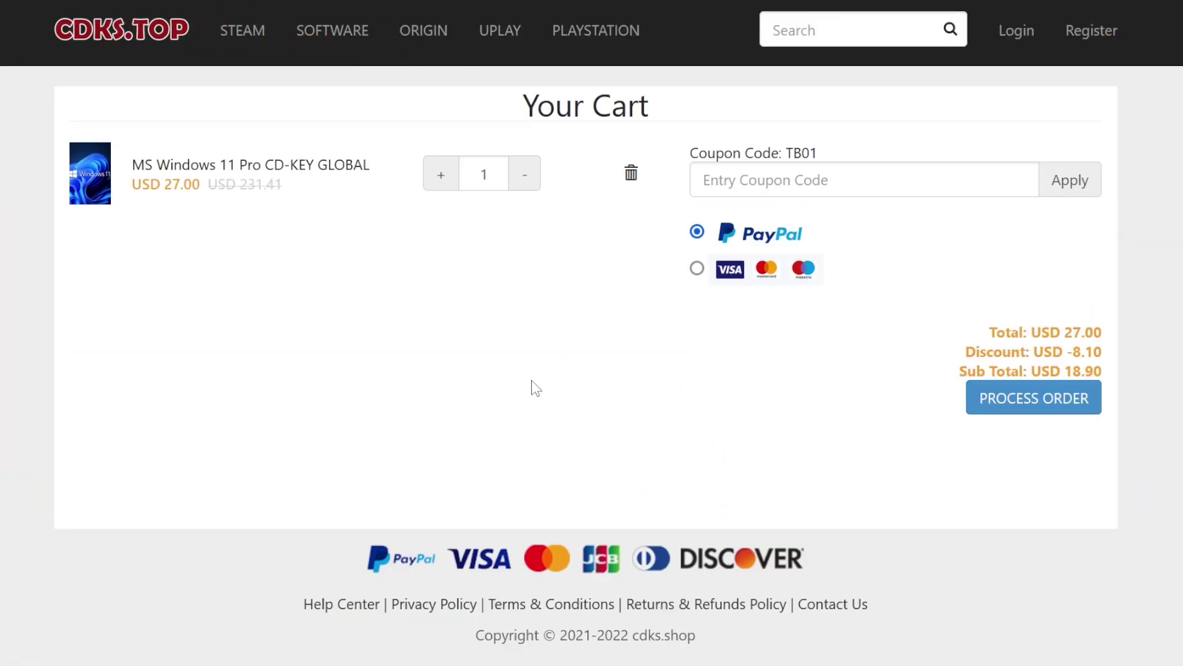
Apply coupon TB01 to the cart, bringing the subtotal to USD 18.90.
text(TB01)
key(Return)
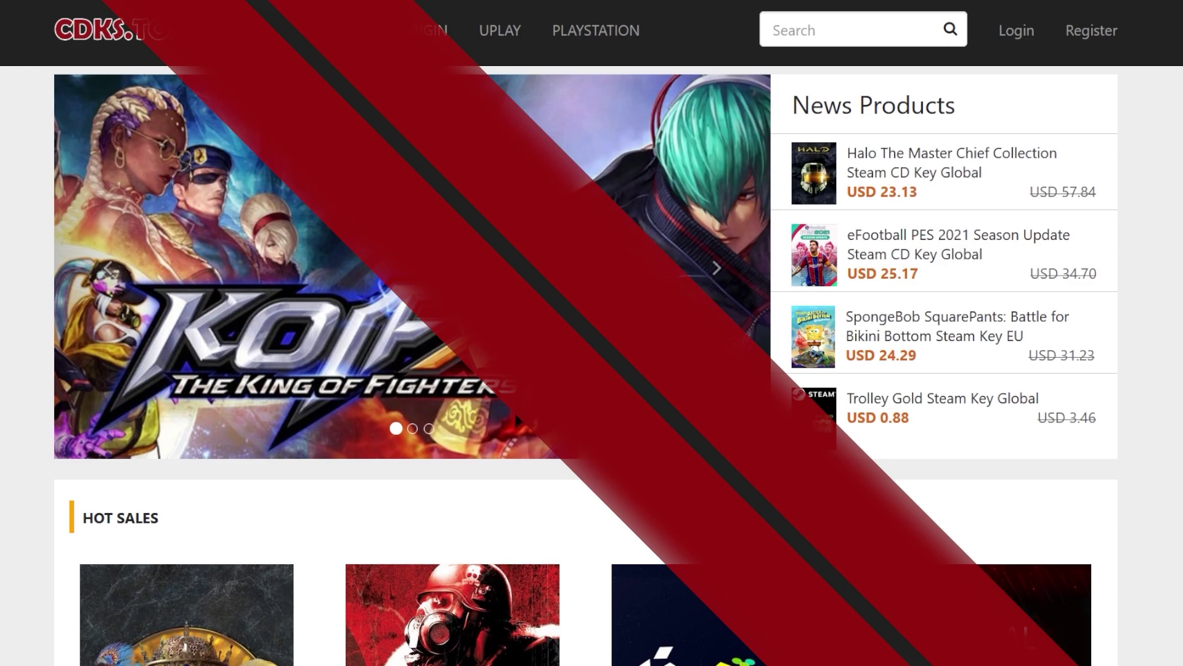
scroll(586, 370, down, 2)
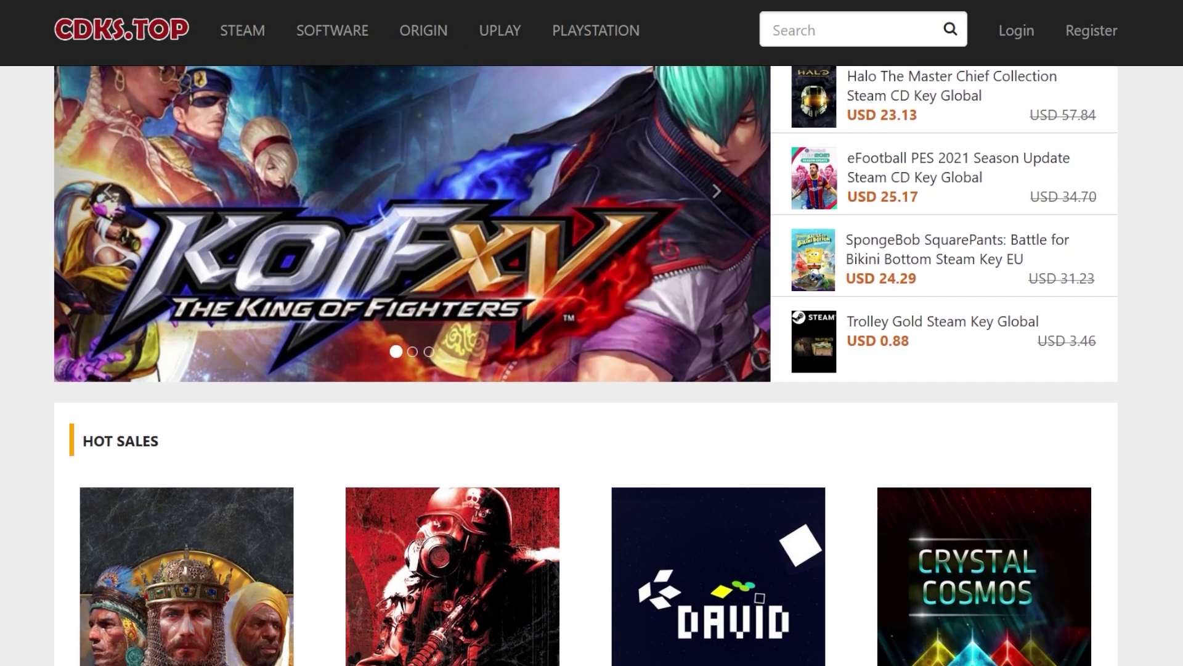
scroll(586, 370, down, 3)
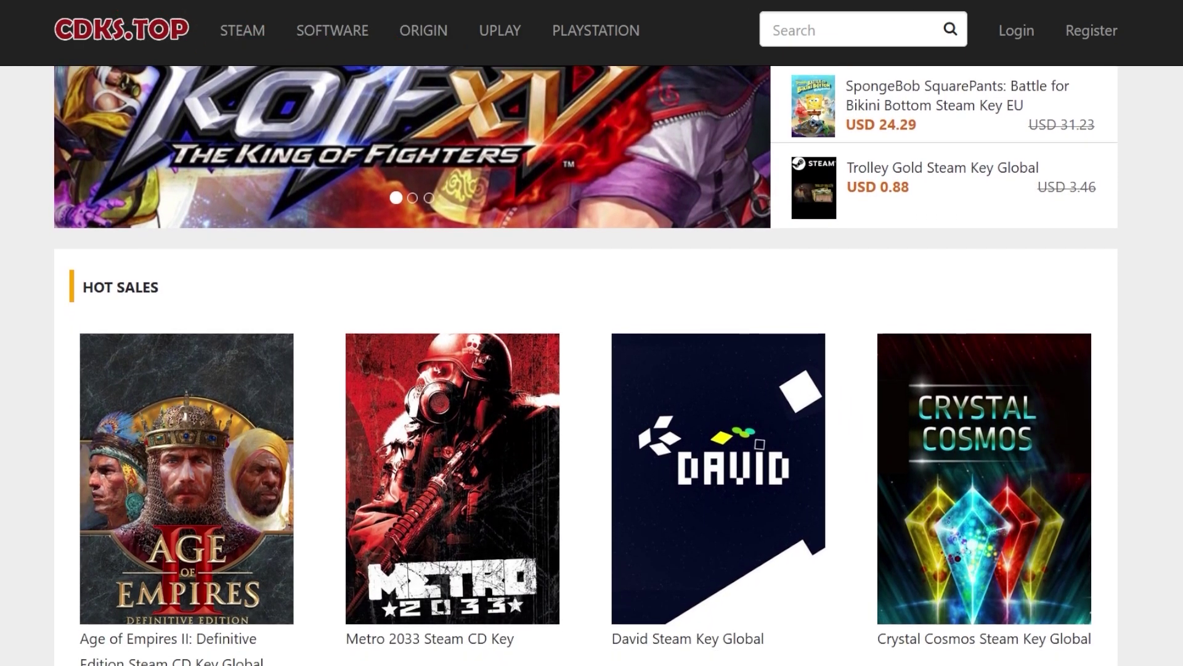
scroll(587, 370, down, 3)
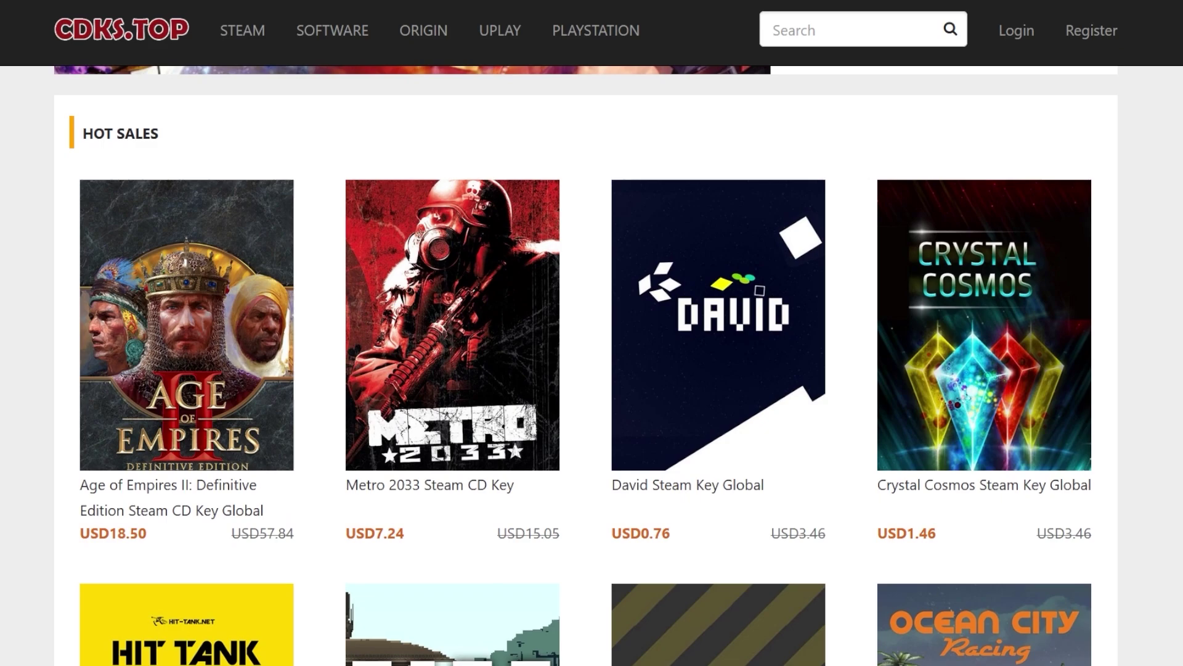
scroll(586, 370, down, 3)
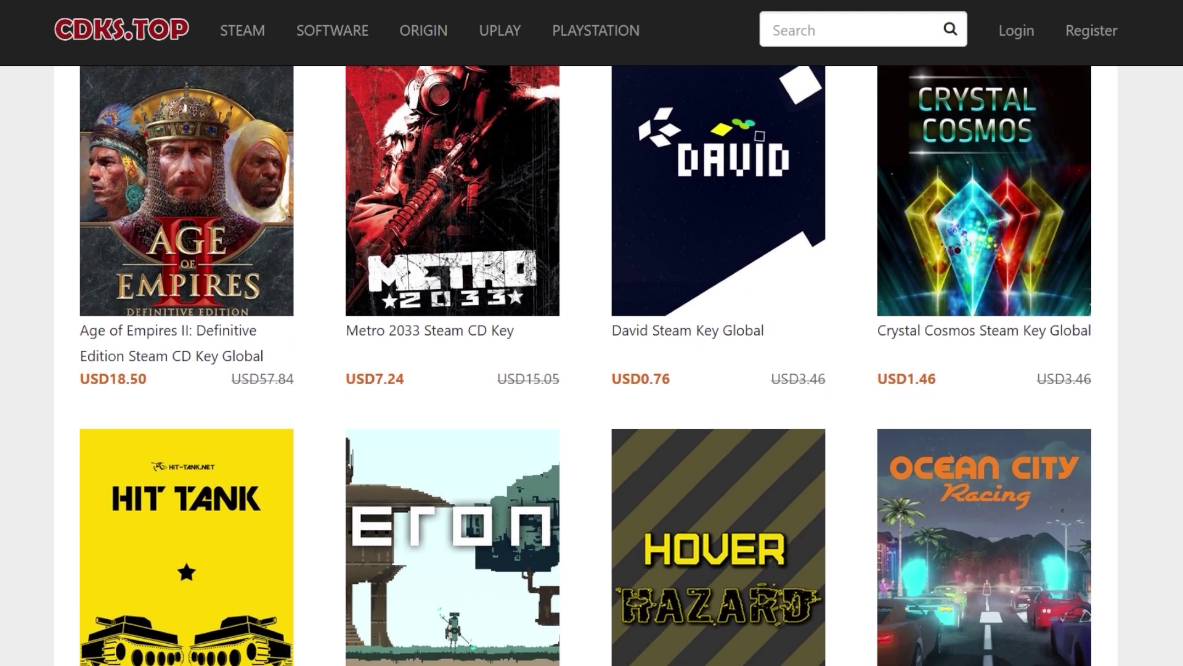
scroll(586, 370, down, 1)
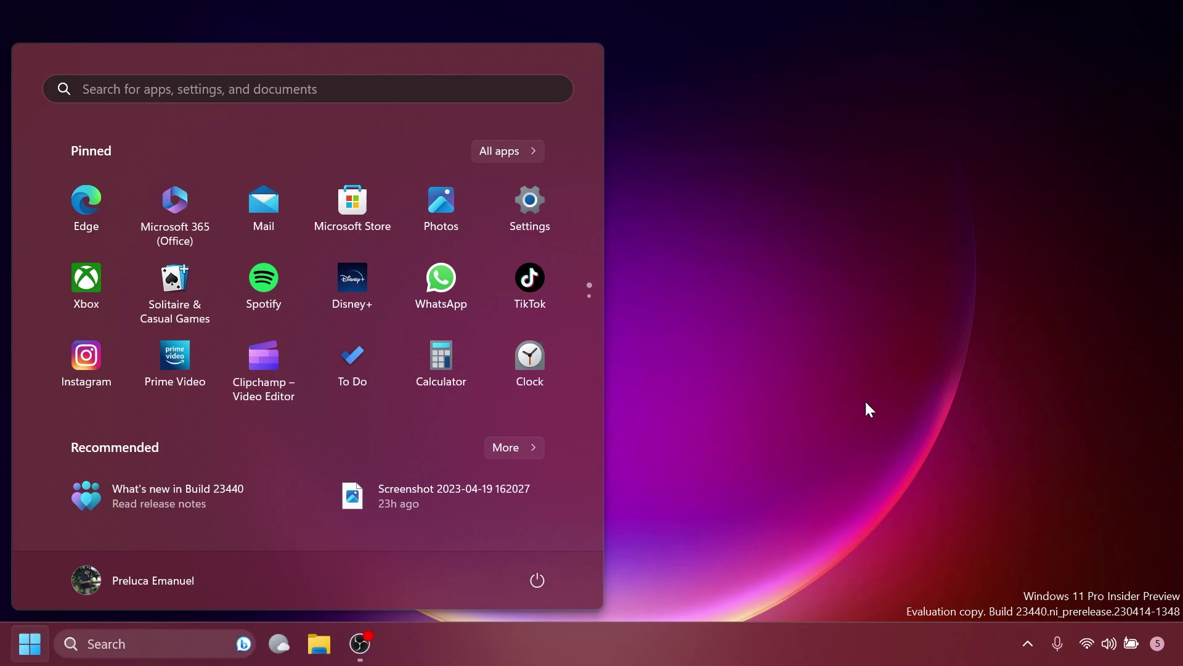
Open the 'What's new in Build 23440' post, accept its cookies, and close Edge.
click(201, 501)
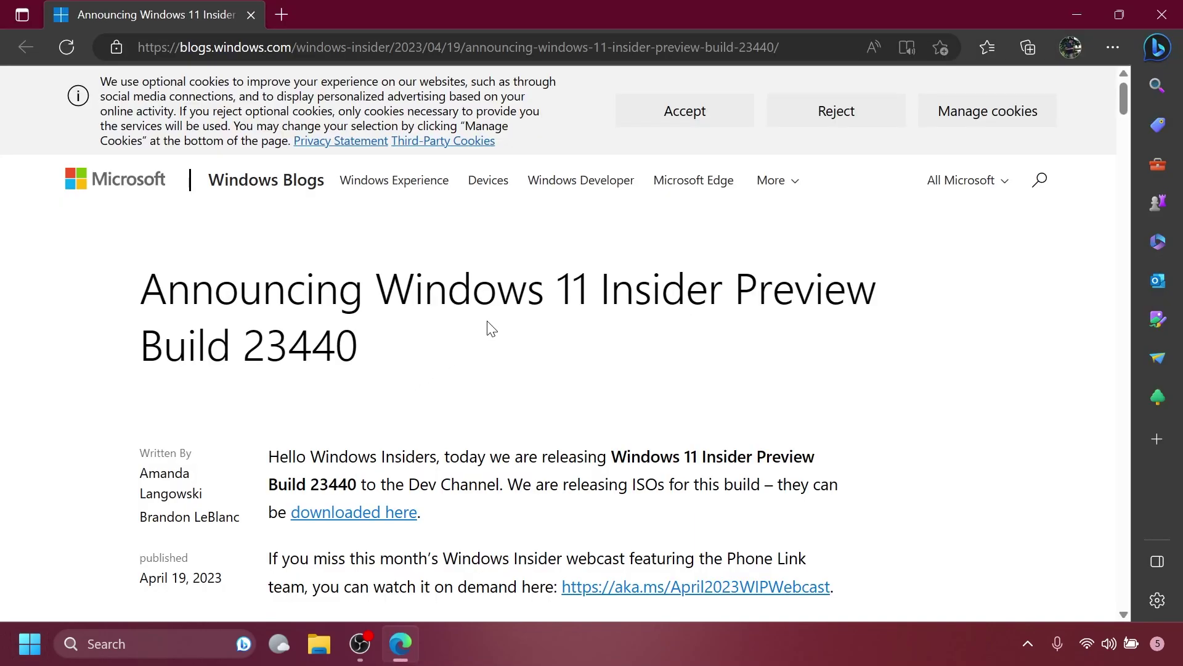
scroll(489, 325, down, 3)
scroll(490, 327, up, 4)
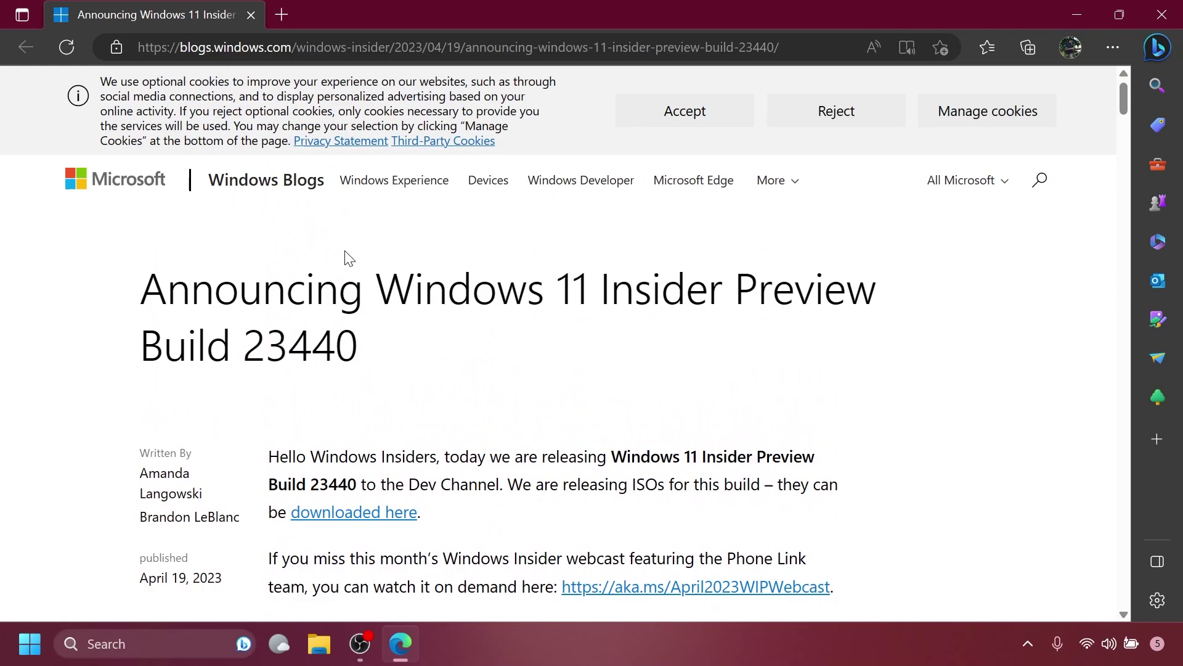
click(682, 111)
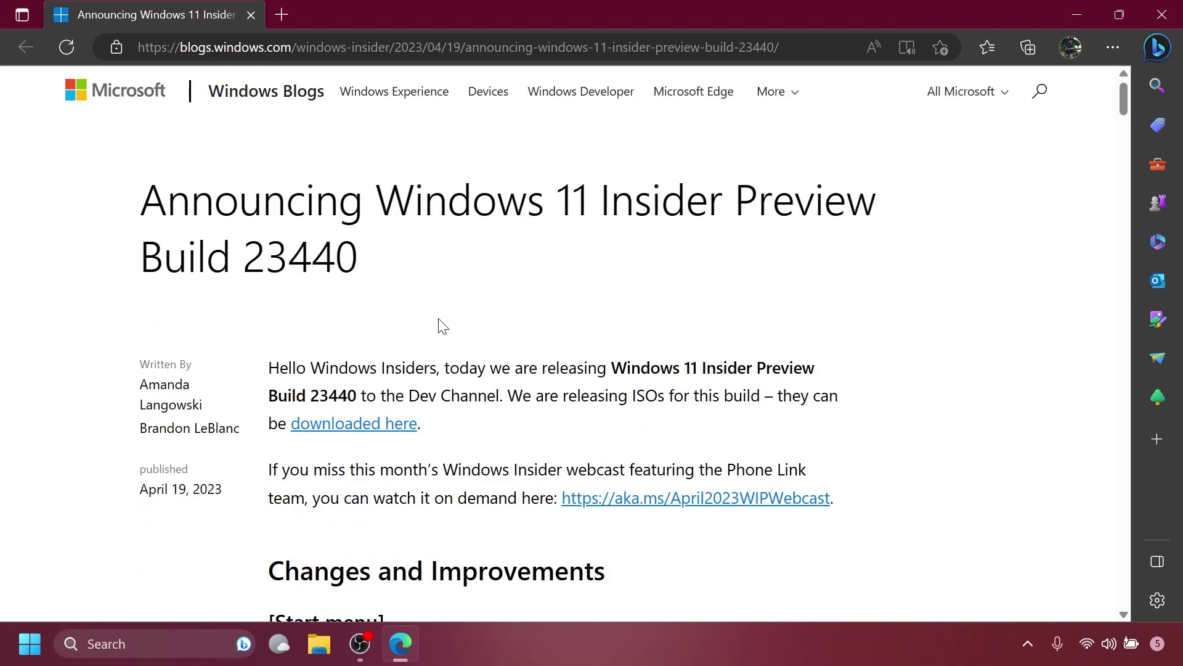
key(alt+F4)
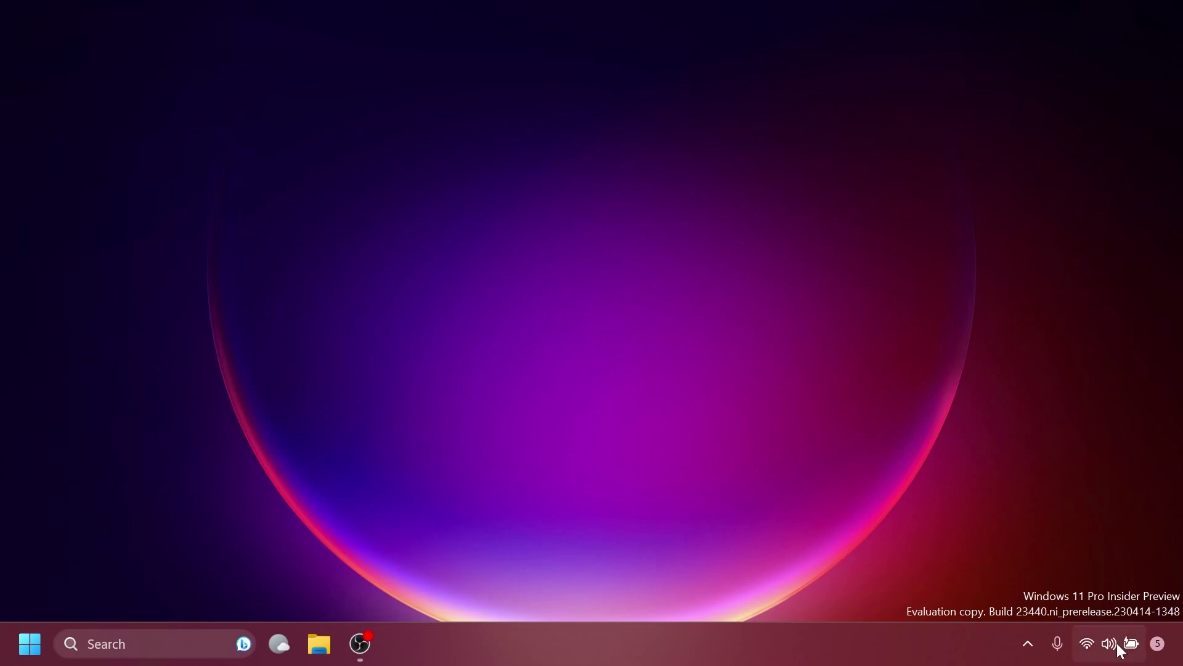
Find the Date & time settings through search and show the taskbar clock and date again.
click(203, 644)
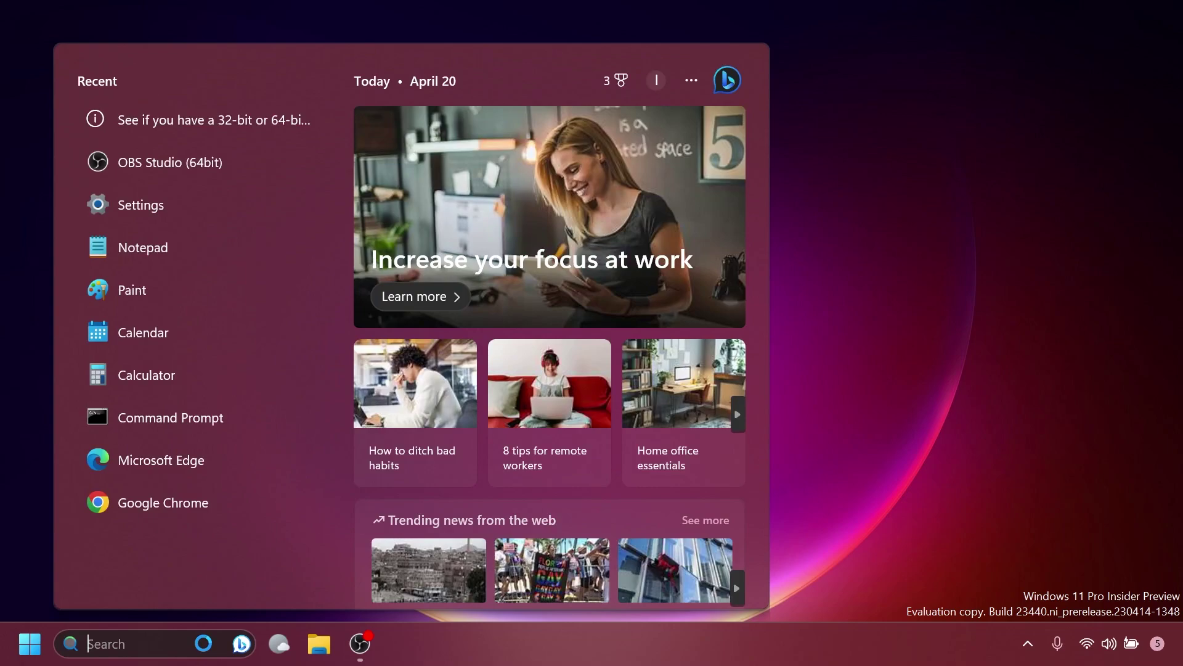
text(settings)
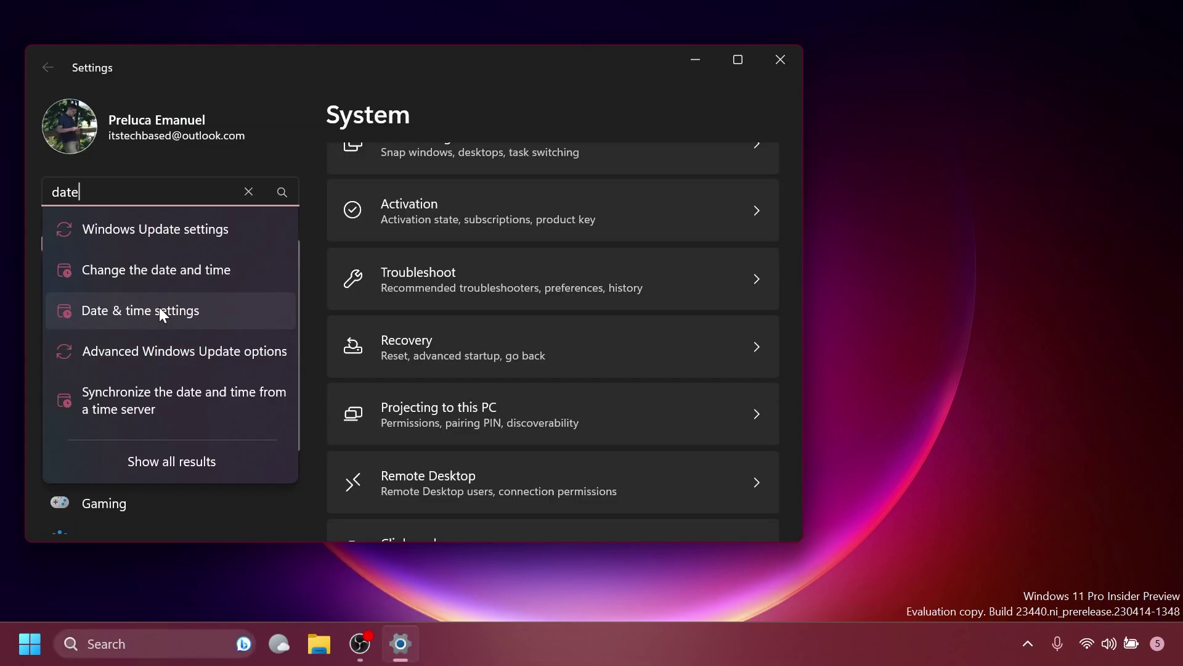
click(159, 309)
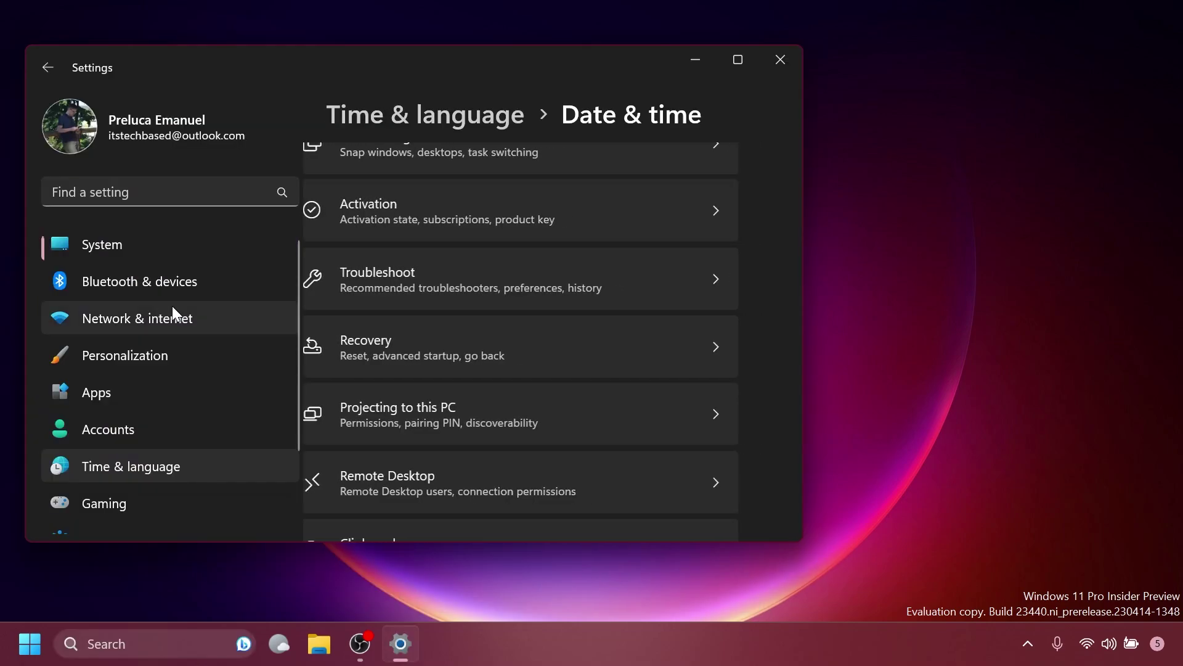
scroll(548, 323, down, 5)
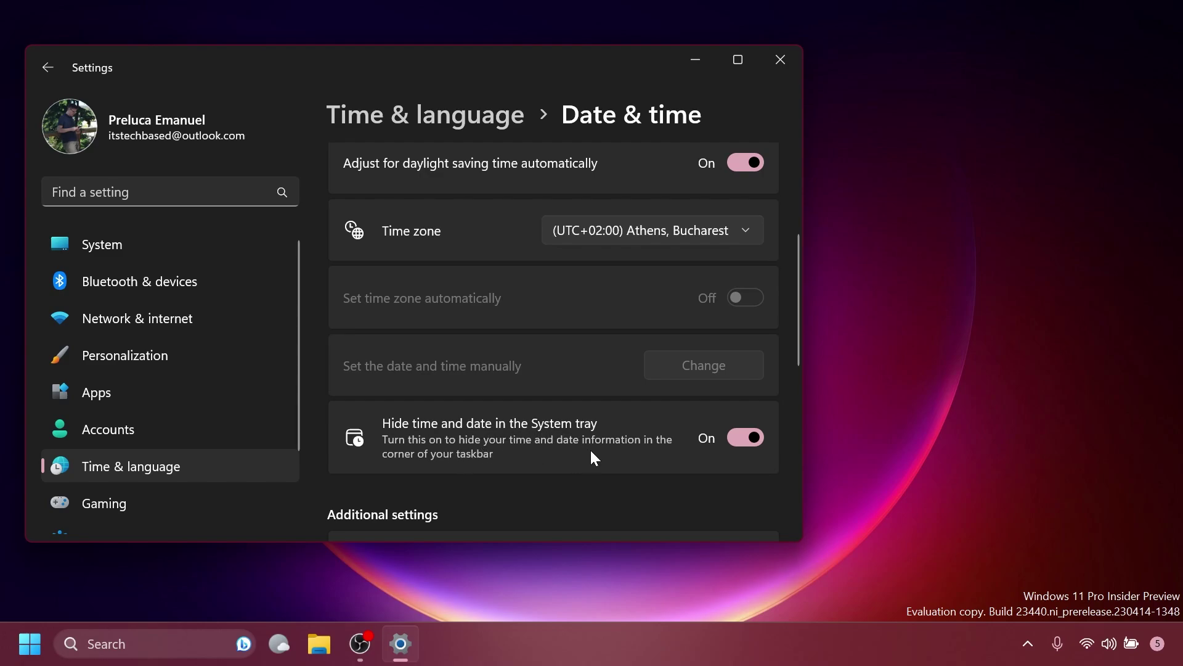
click(745, 437)
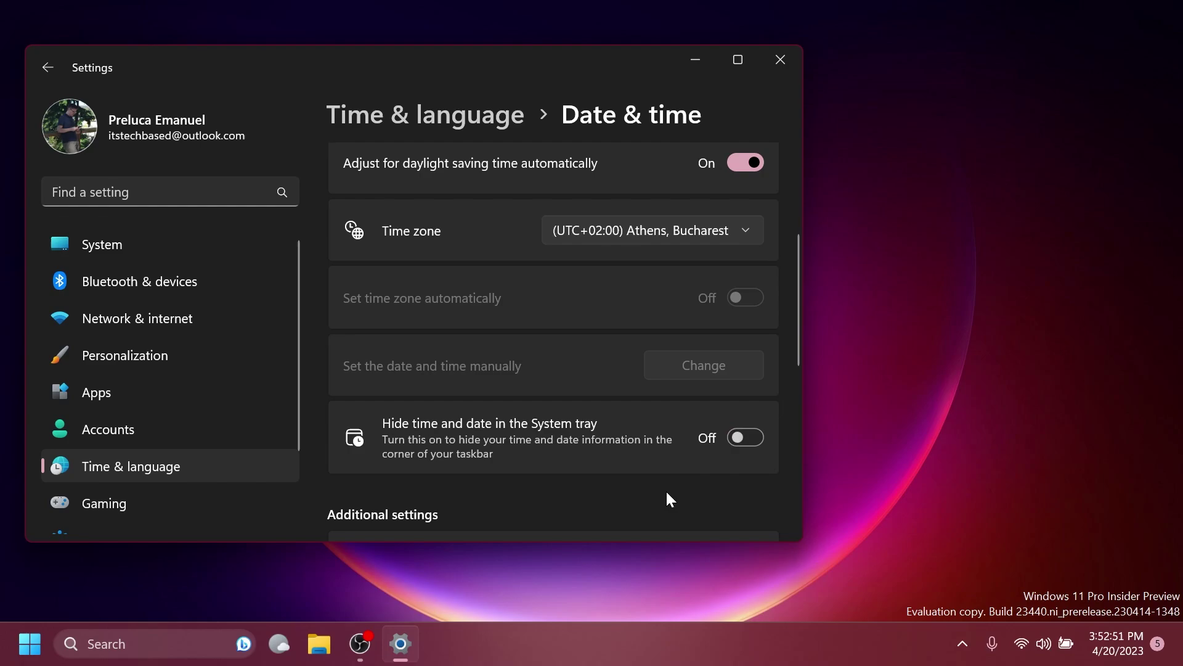
click(780, 60)
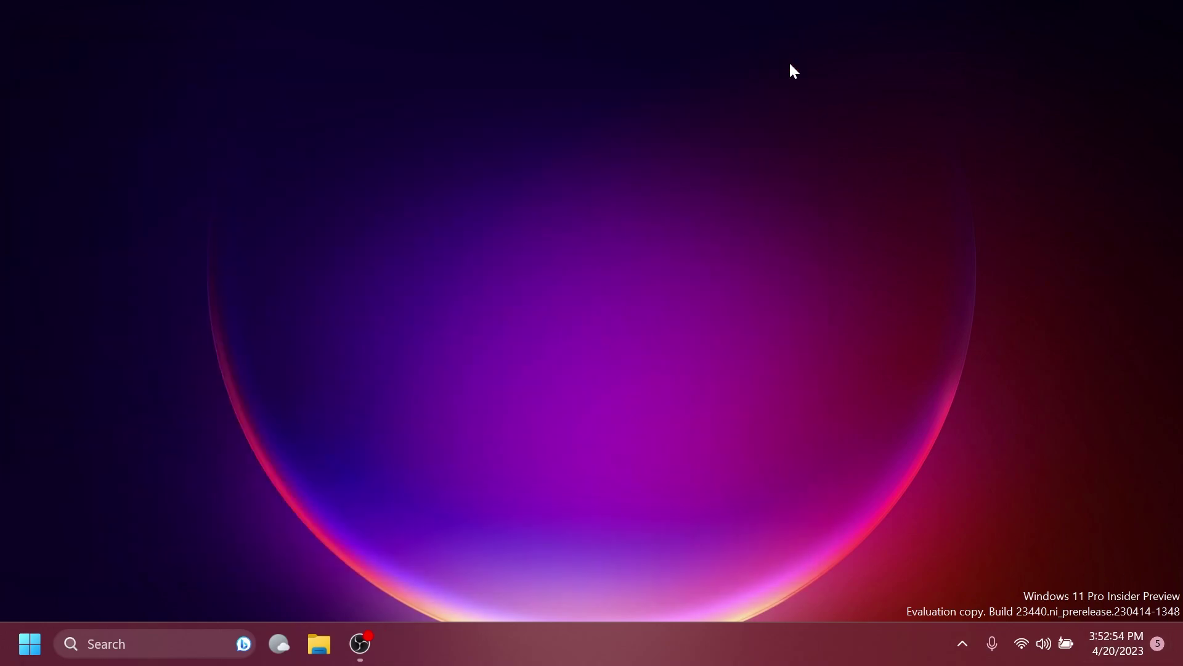
From the clock's Adjust date and time option, turn 'Hide time and date in the System tray' on.
right_click(1110, 651)
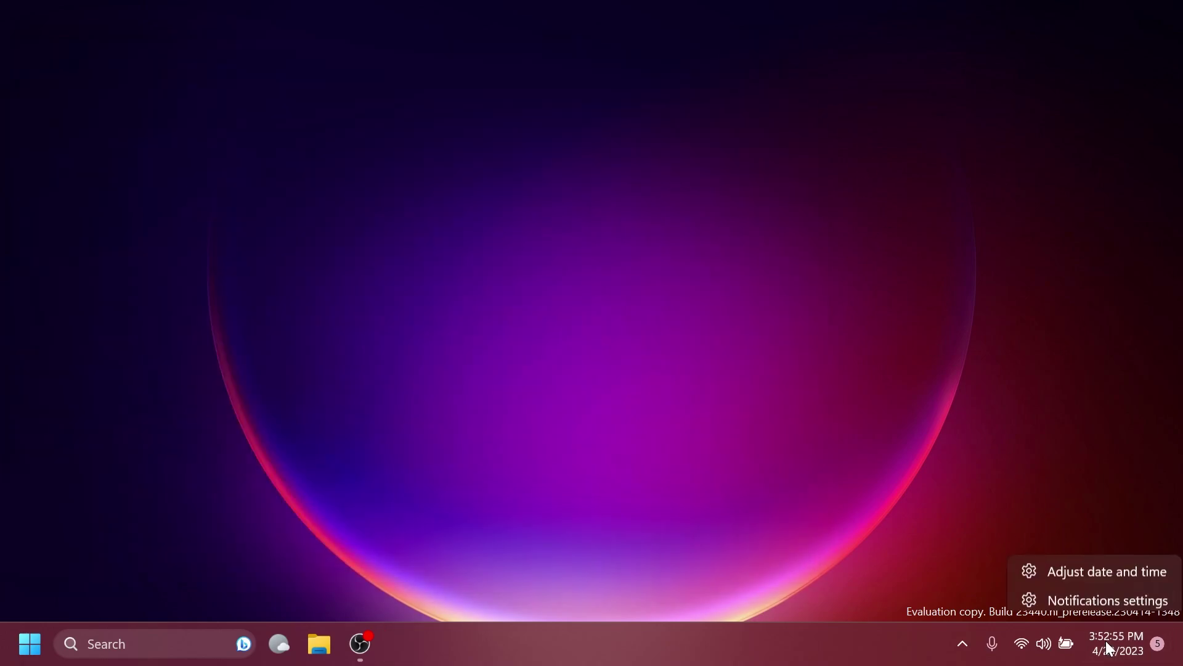
click(1095, 564)
scroll(475, 370, down, 3)
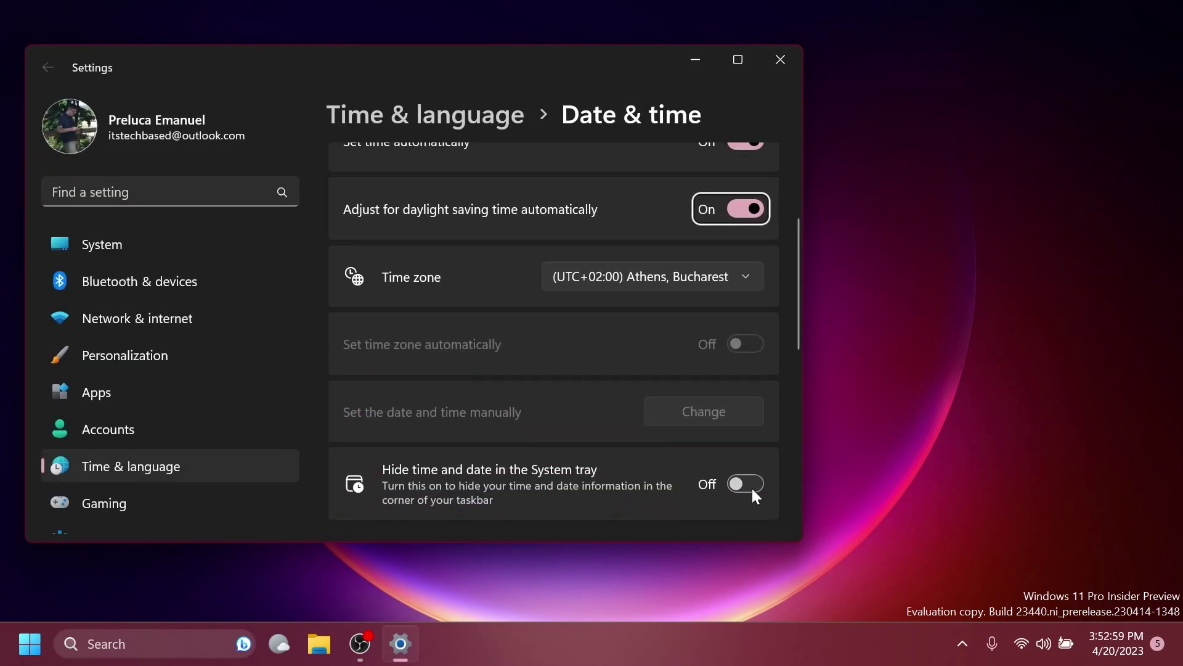
click(746, 484)
click(780, 60)
right_click(1088, 645)
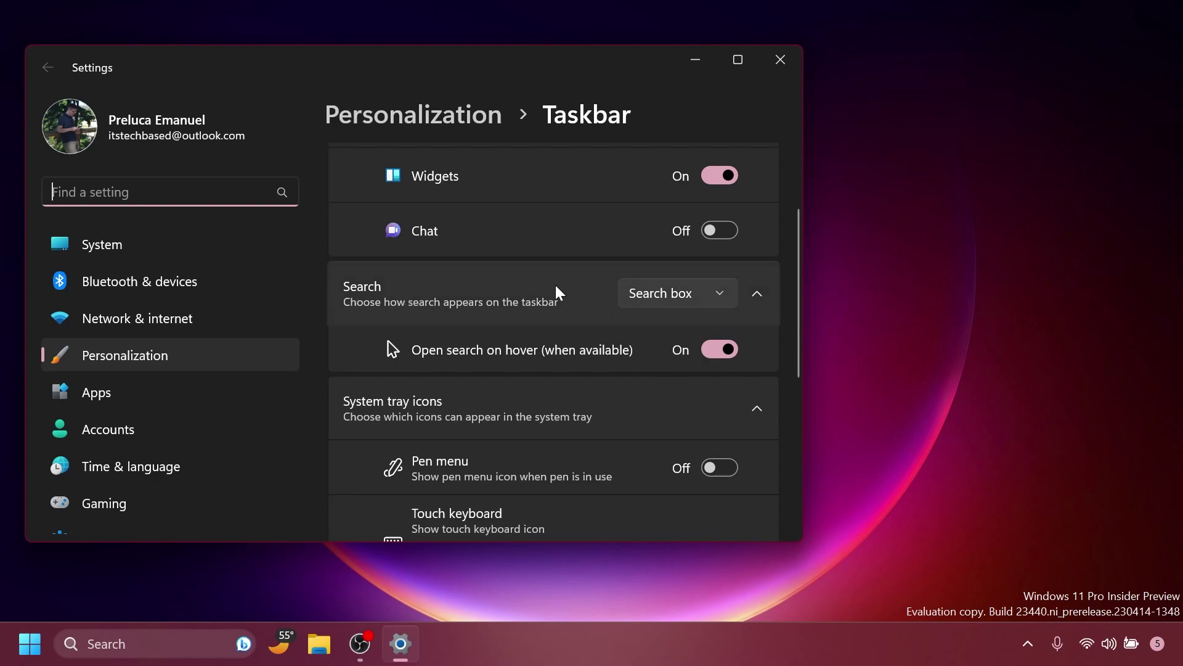
Keep taskbar Search as a Search box, turn 'Open search on hover' off, and close Settings.
click(663, 296)
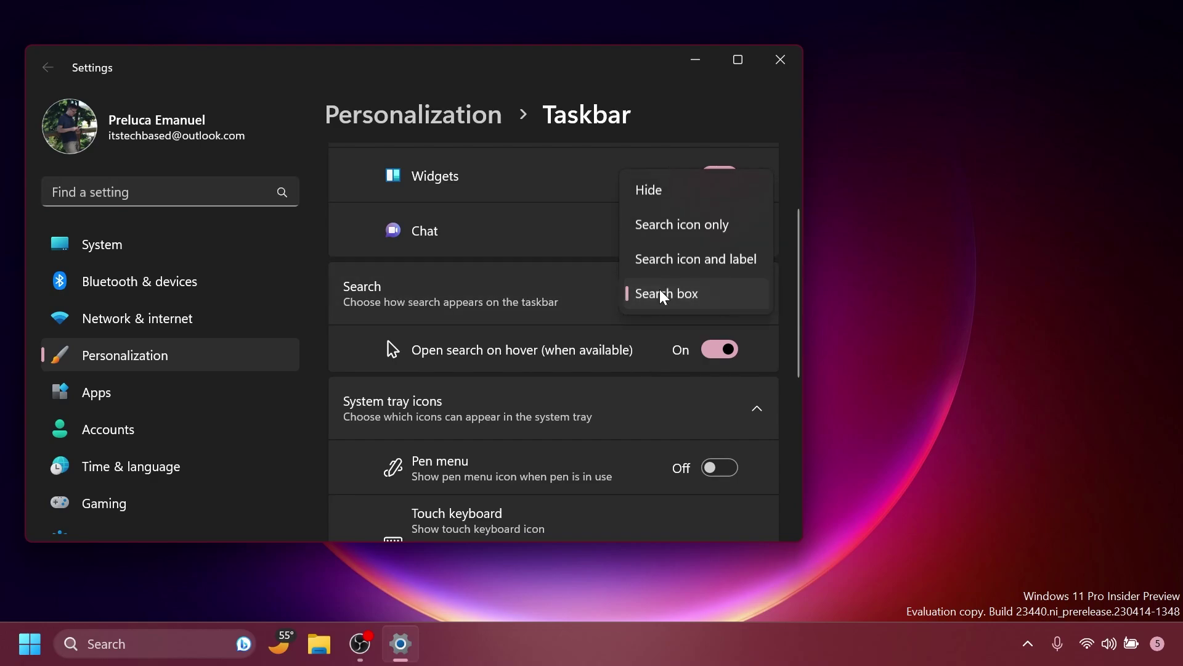
click(608, 295)
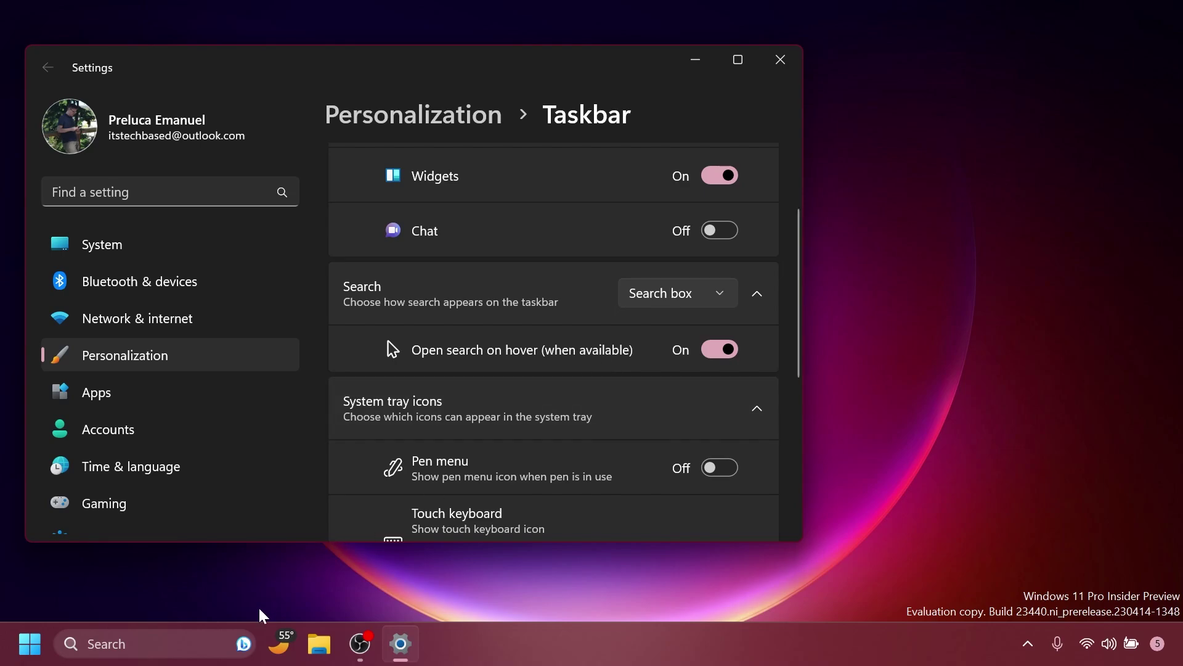
mouse_move(246, 642)
click(719, 348)
key(alt+F4)
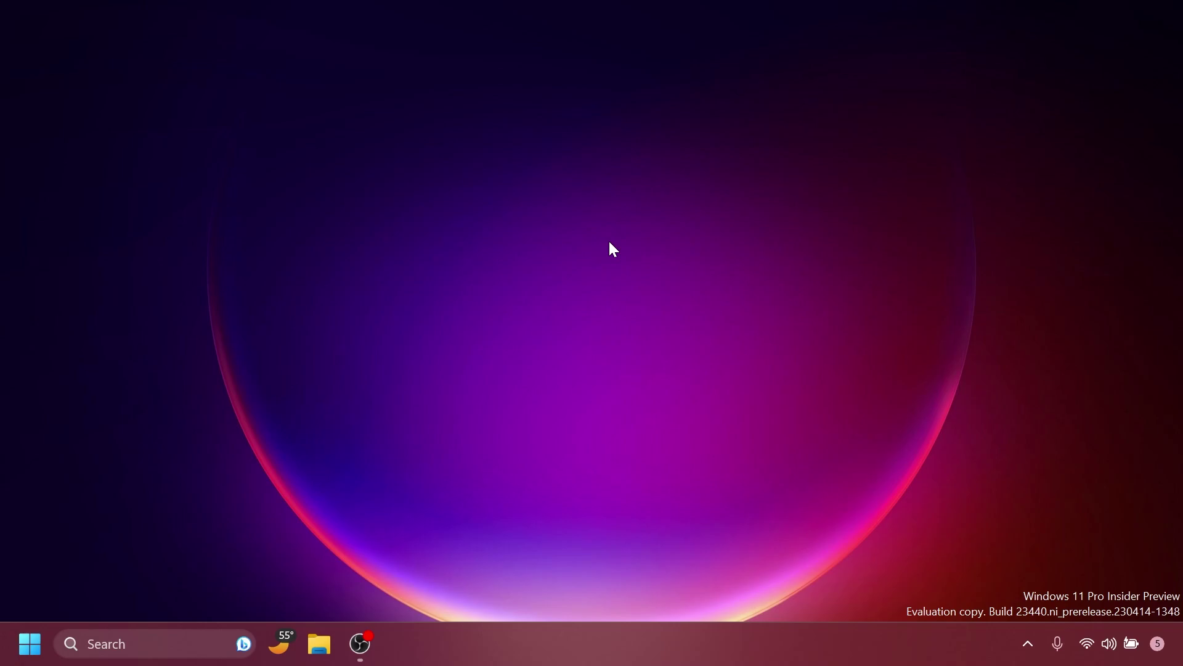
right_click(610, 243)
click(679, 430)
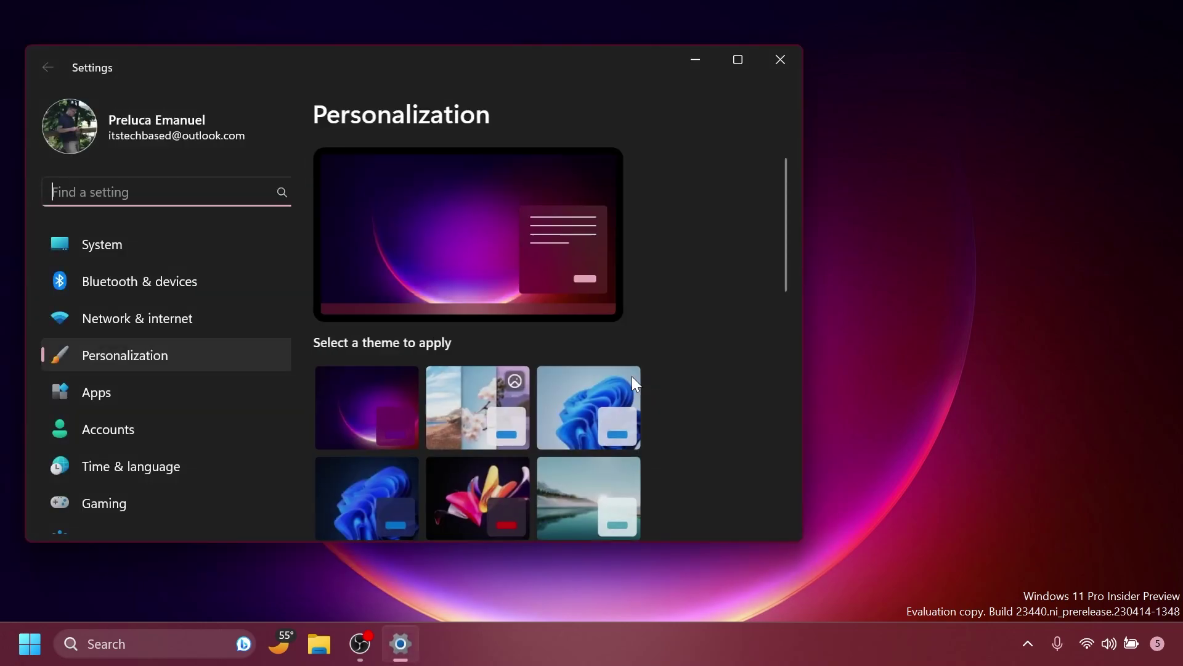
click(482, 405)
key(alt+F4)
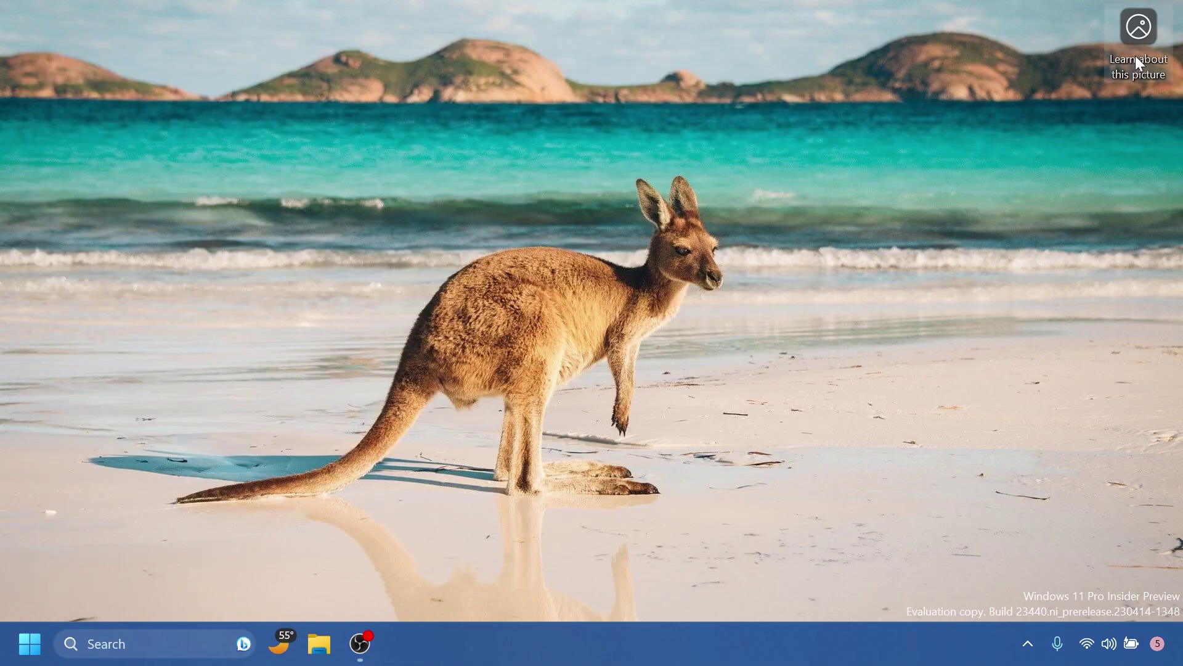
right_click(1142, 27)
click(785, 270)
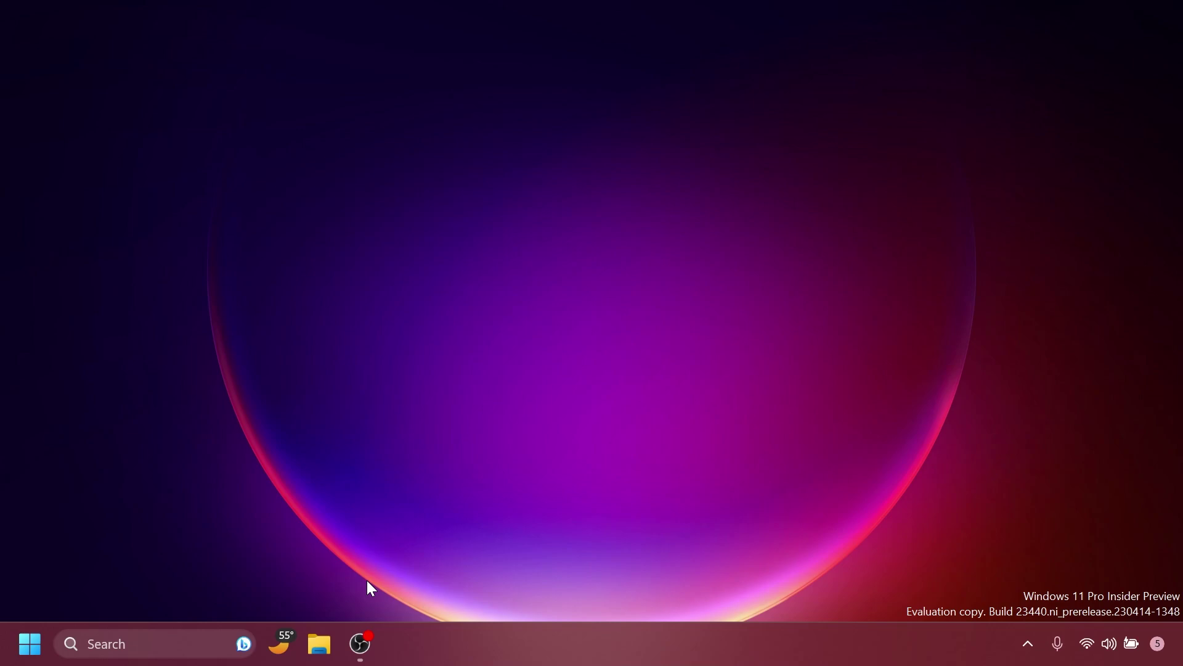
Open File Explorer on This PC with Win+E and briefly expand the … See more menu.
key(super+e)
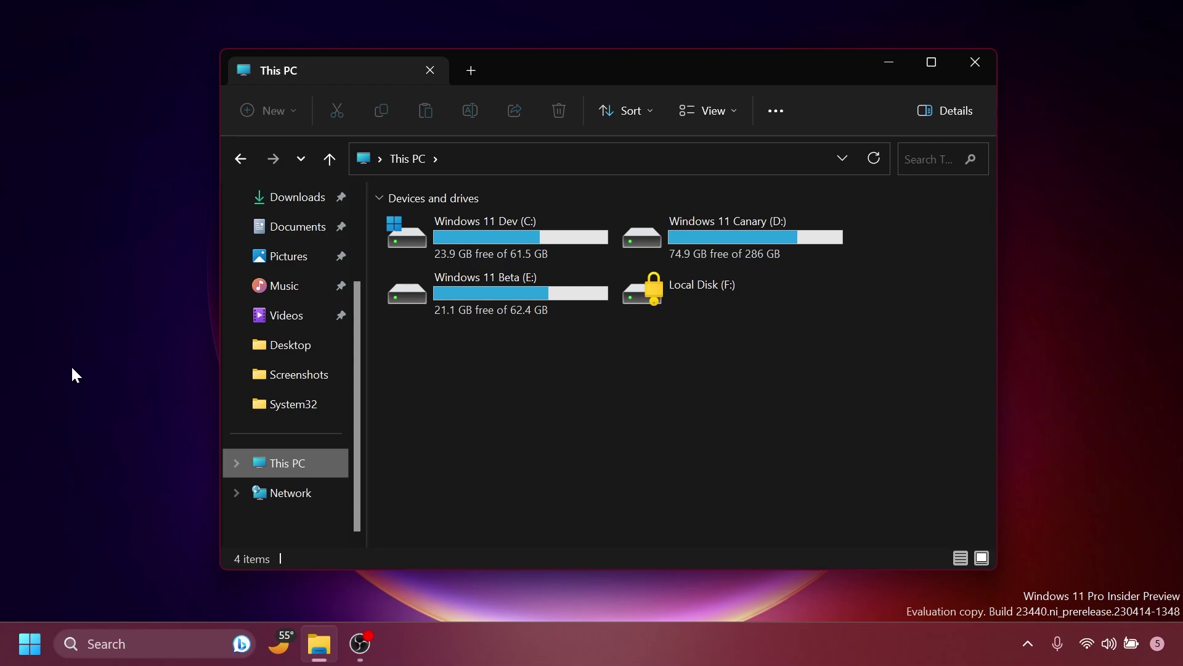
click(776, 110)
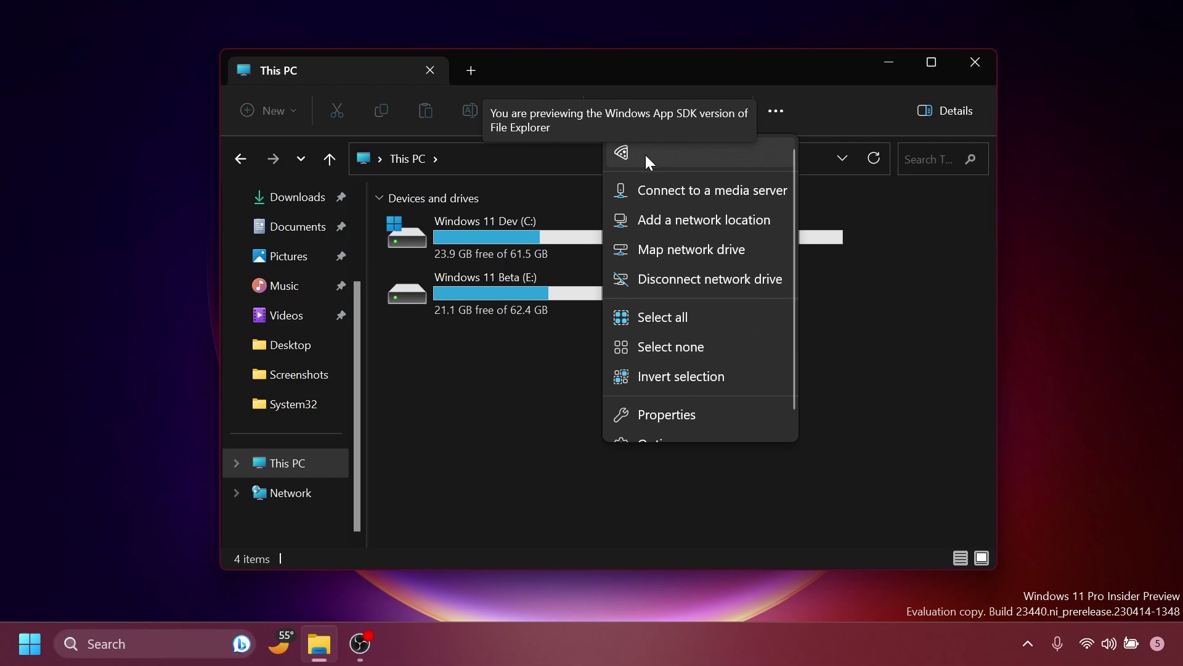
click(834, 111)
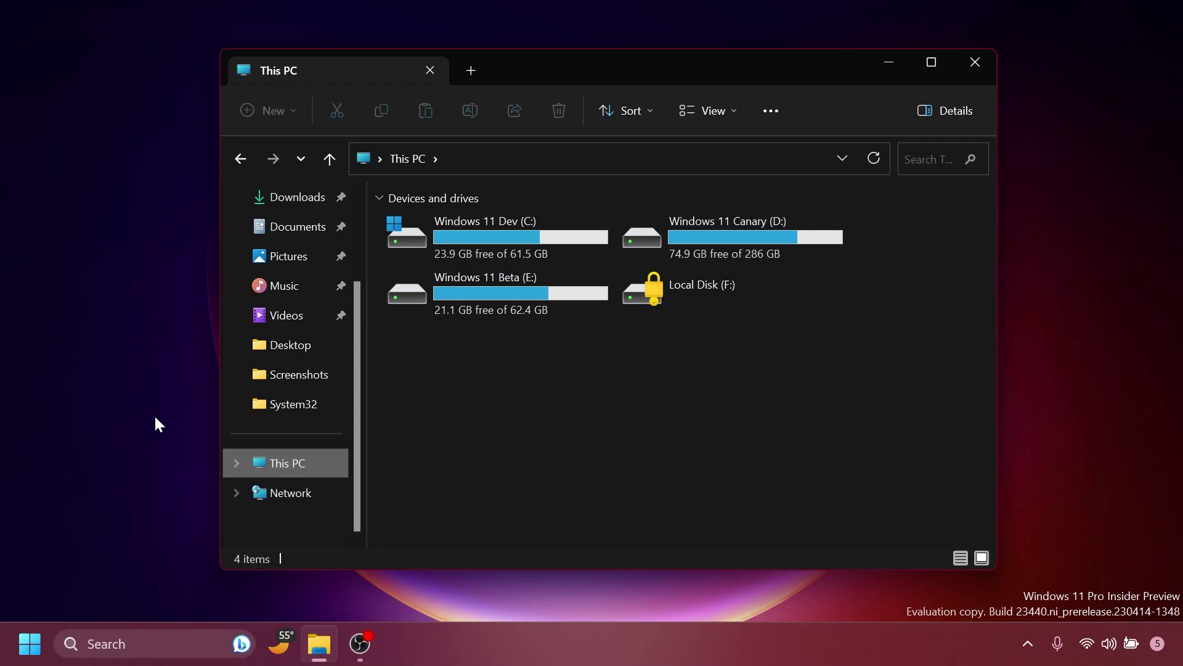
Bring up the Search panel with Win+S, then dismiss it by clicking the desktop.
key(super+s)
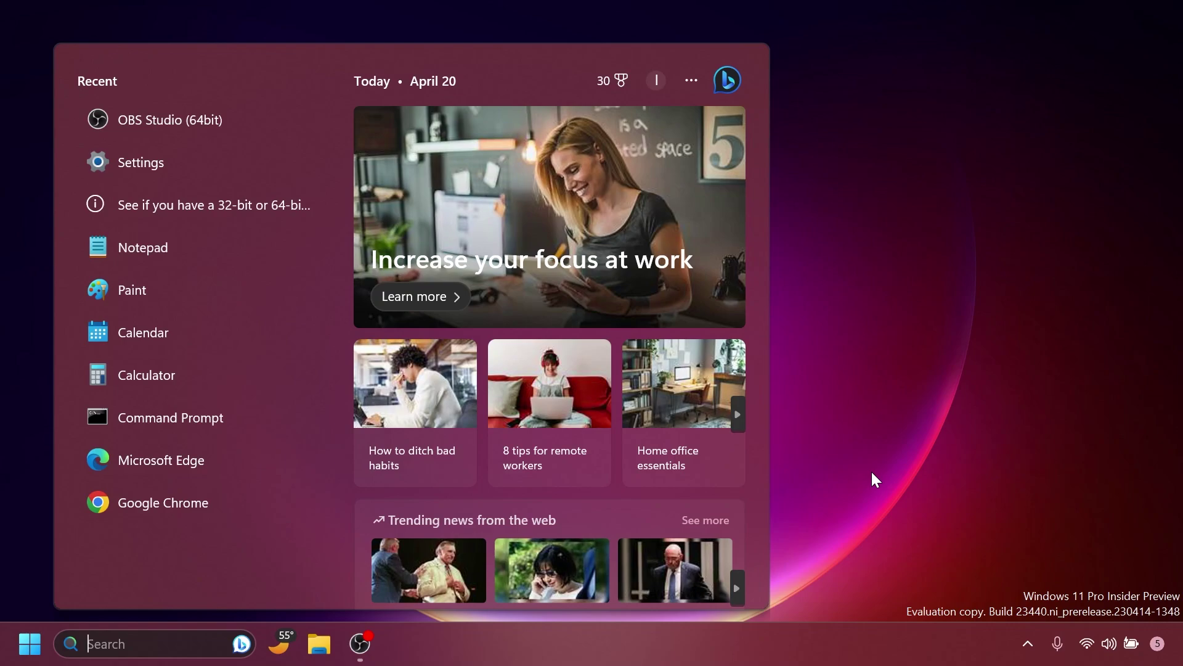
click(872, 472)
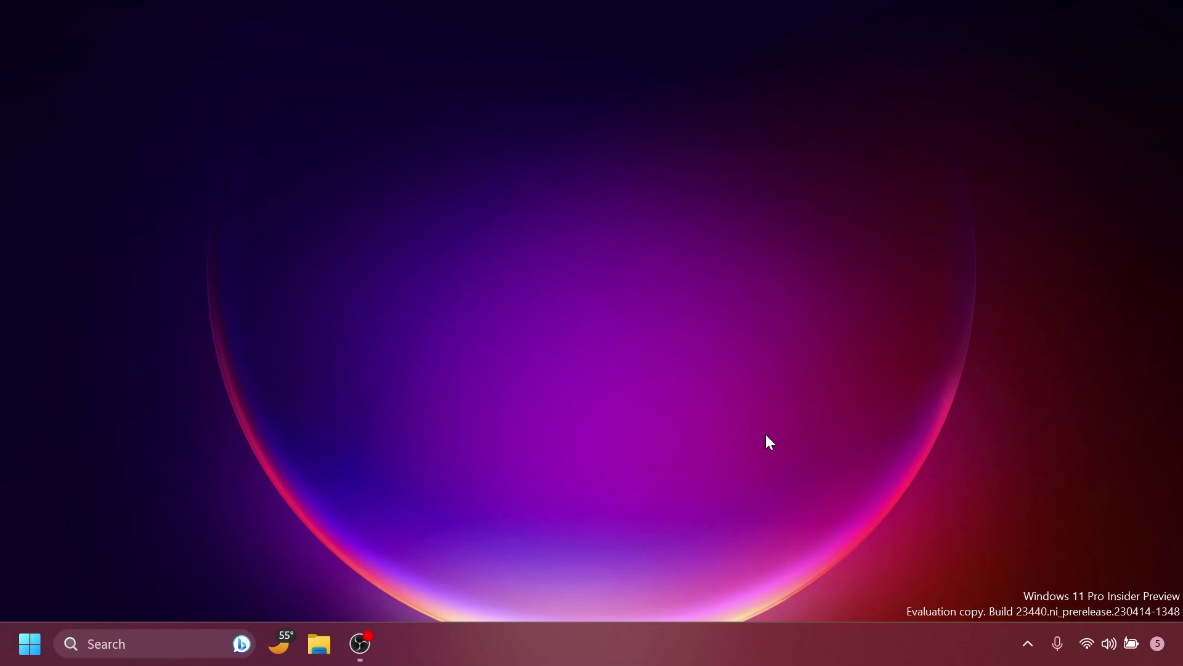
right_click(618, 629)
click(647, 577)
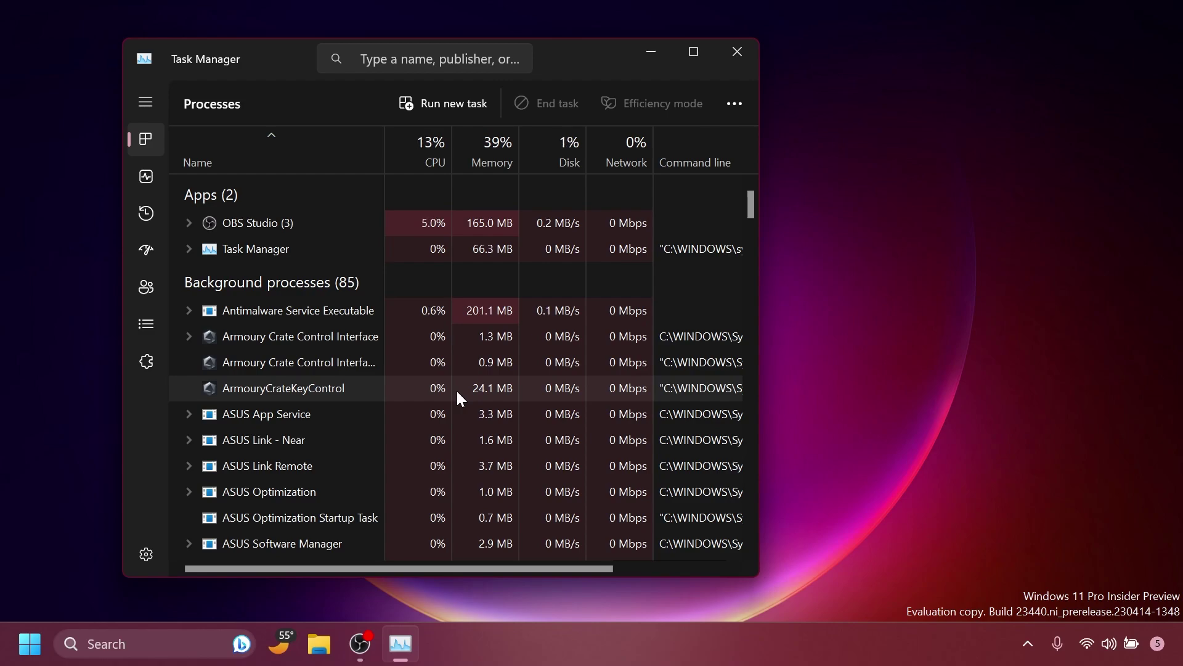
key(alt+F4)
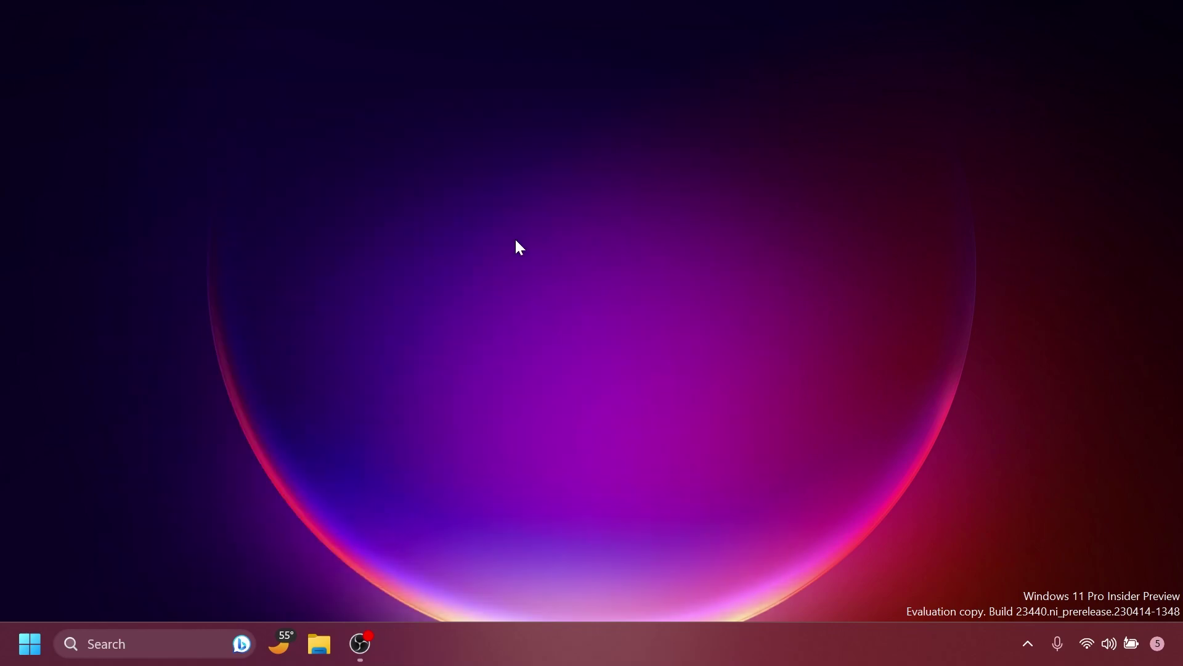